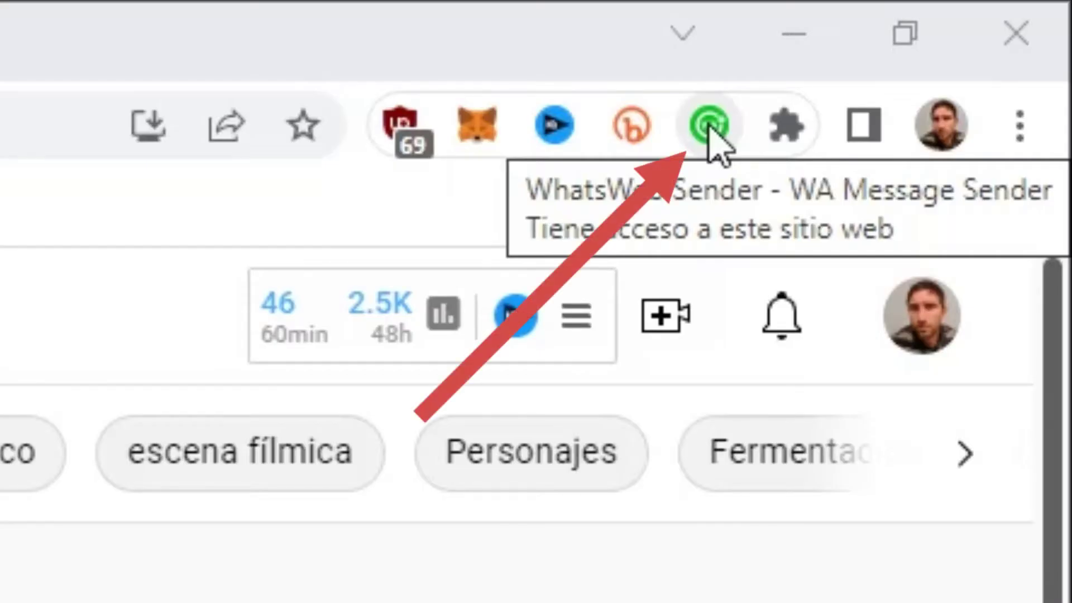
- Open the WhatsWeb Sender extension from Chrome's toolbar
left_click(709, 137)
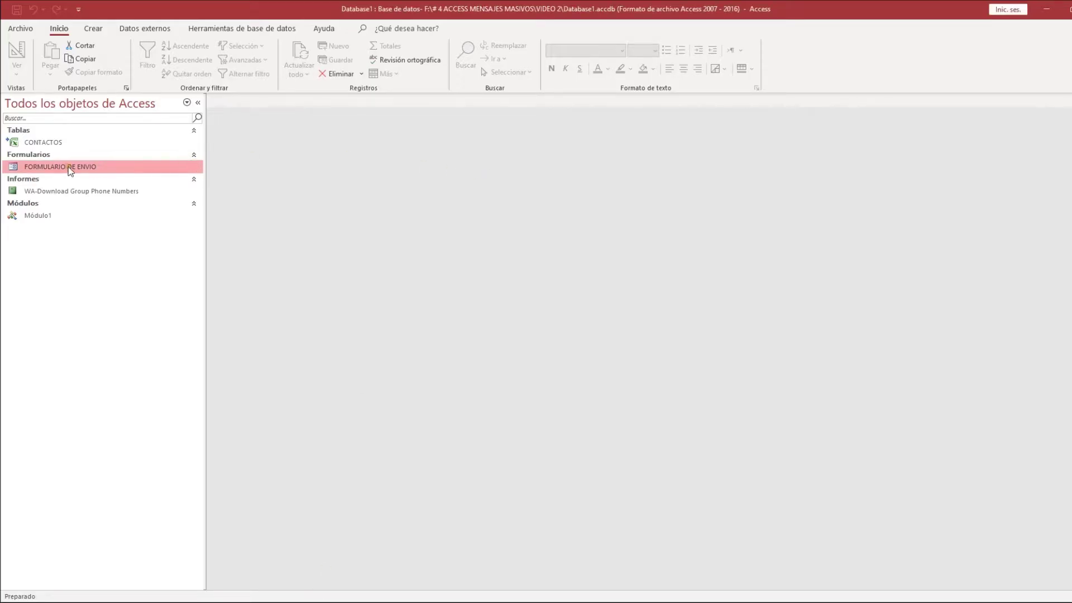
- Open FORMULARIO DE ENVIO in Vista Diseño and select the ENVIAR button to see its events
right_click(70, 169)
left_click(100, 207)
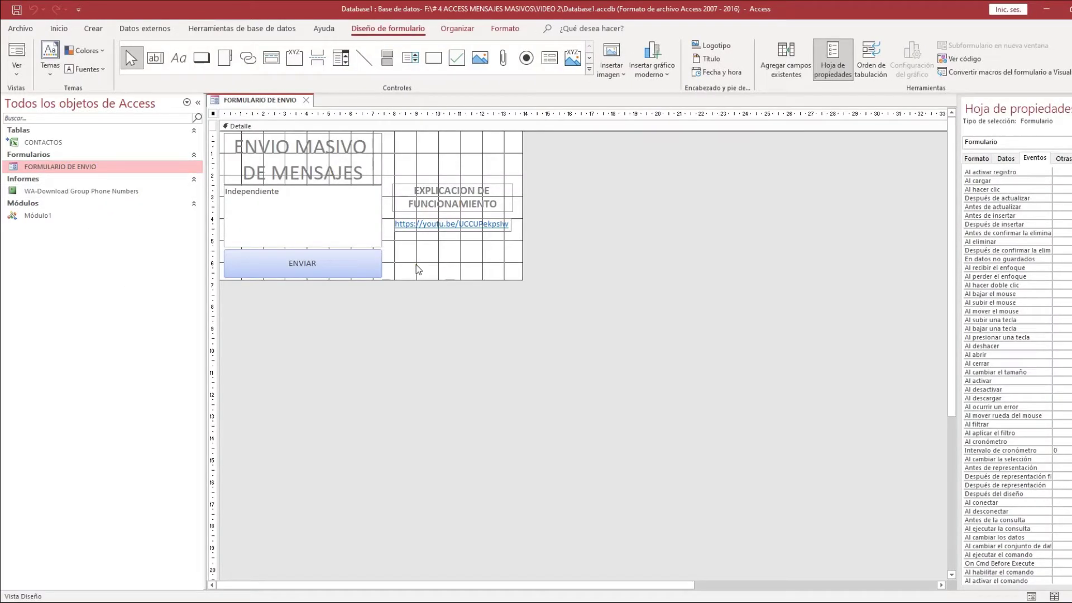
left_click(337, 272)
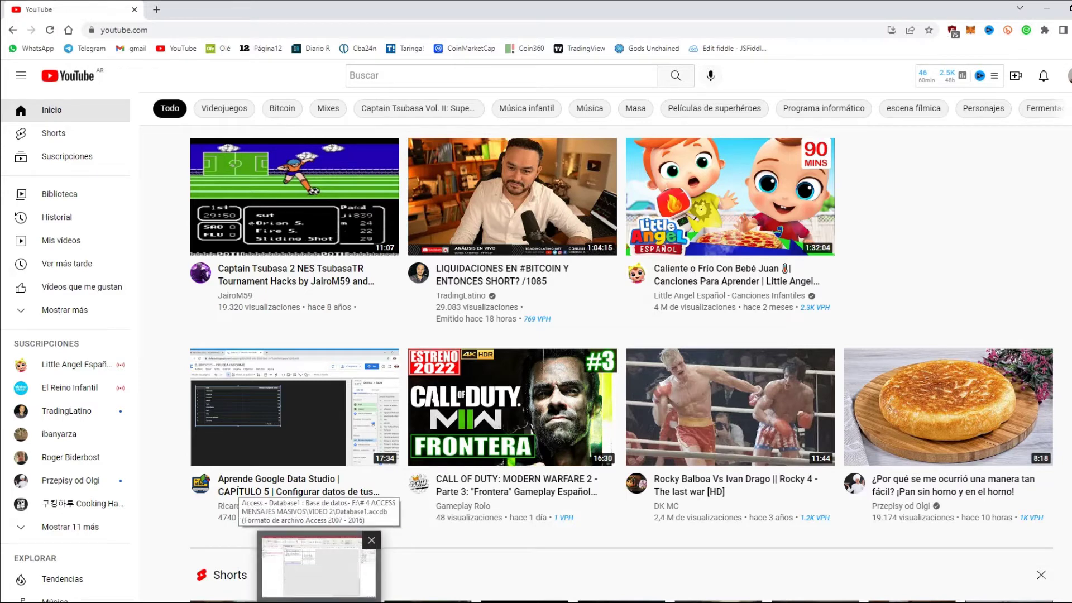
- Back in Access, browse the Crear, Datos externos and Inicio tabs, then open the CONTACTOS table
left_click(327, 593)
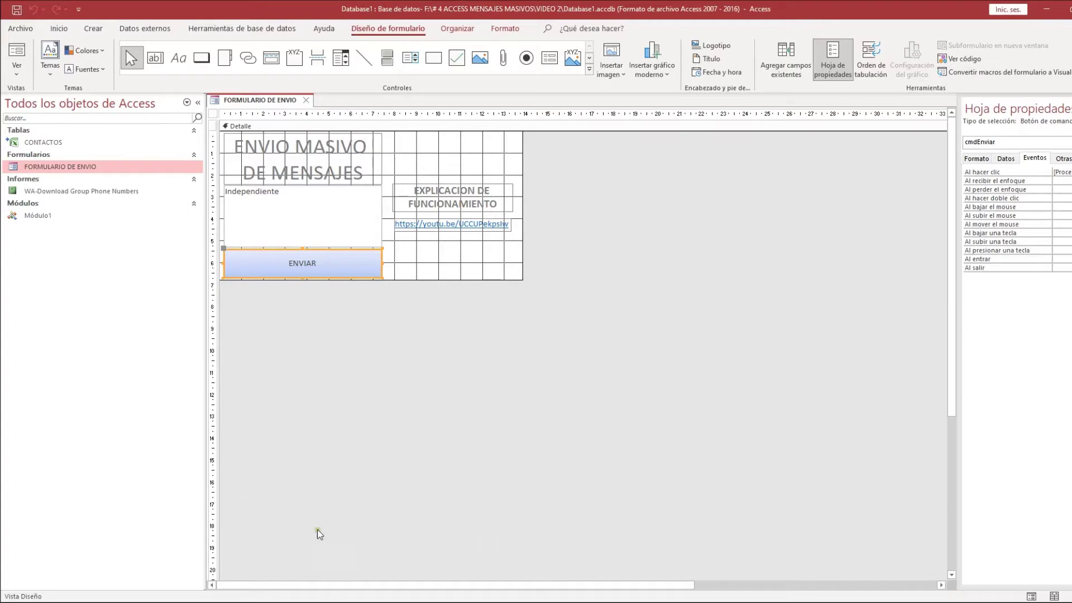
left_click(42, 142)
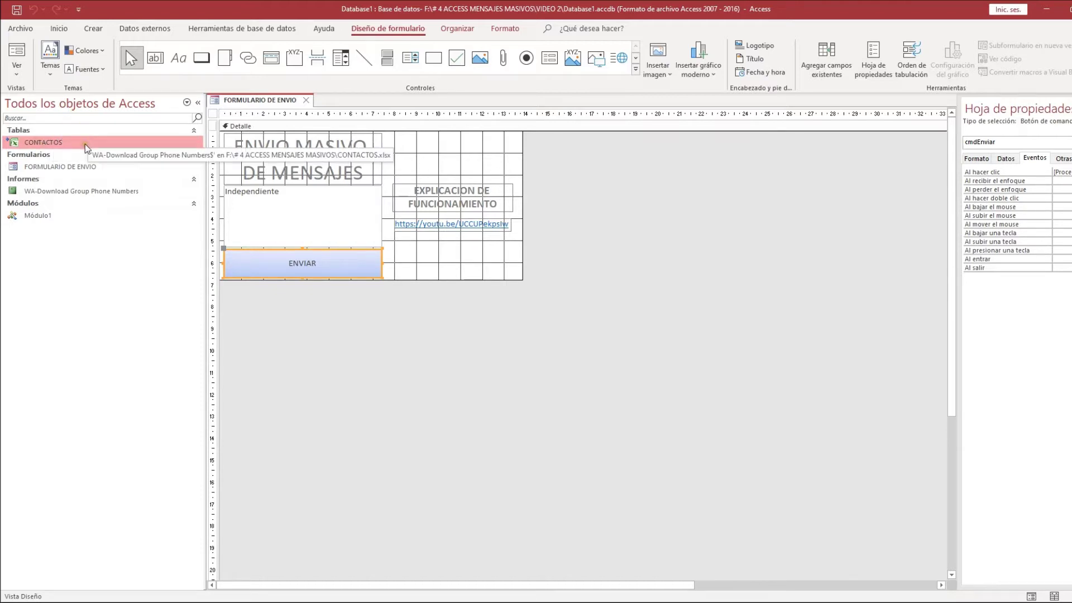
left_click(94, 30)
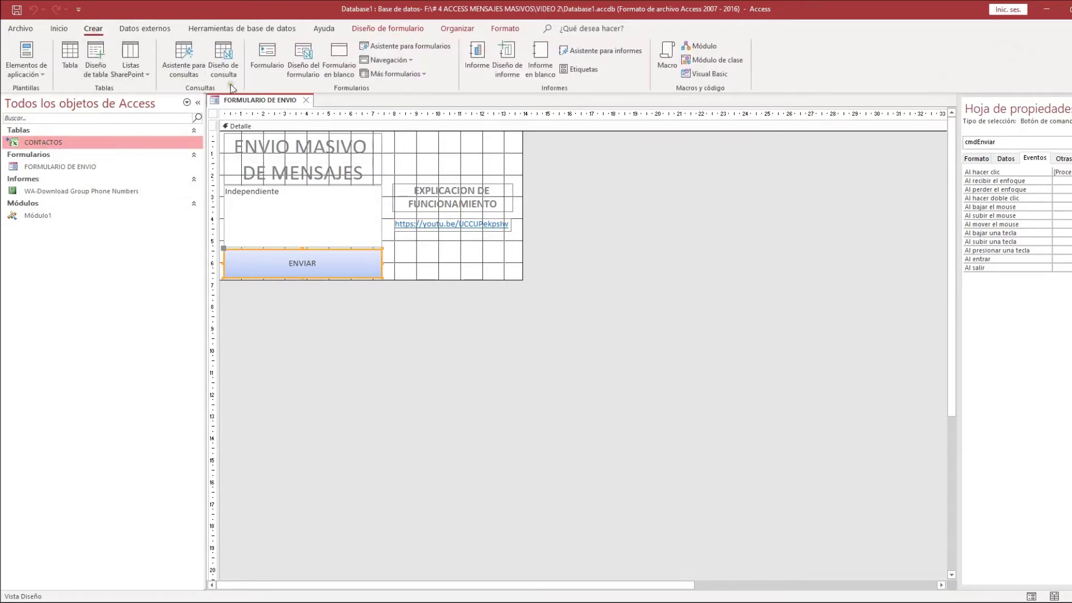
left_click(156, 32)
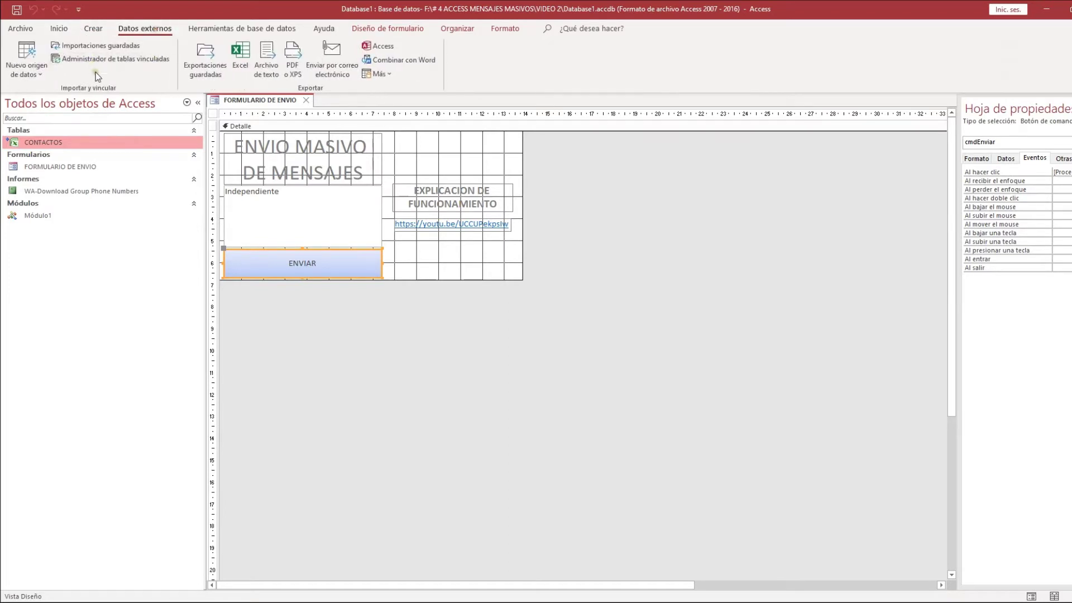
left_click(59, 29)
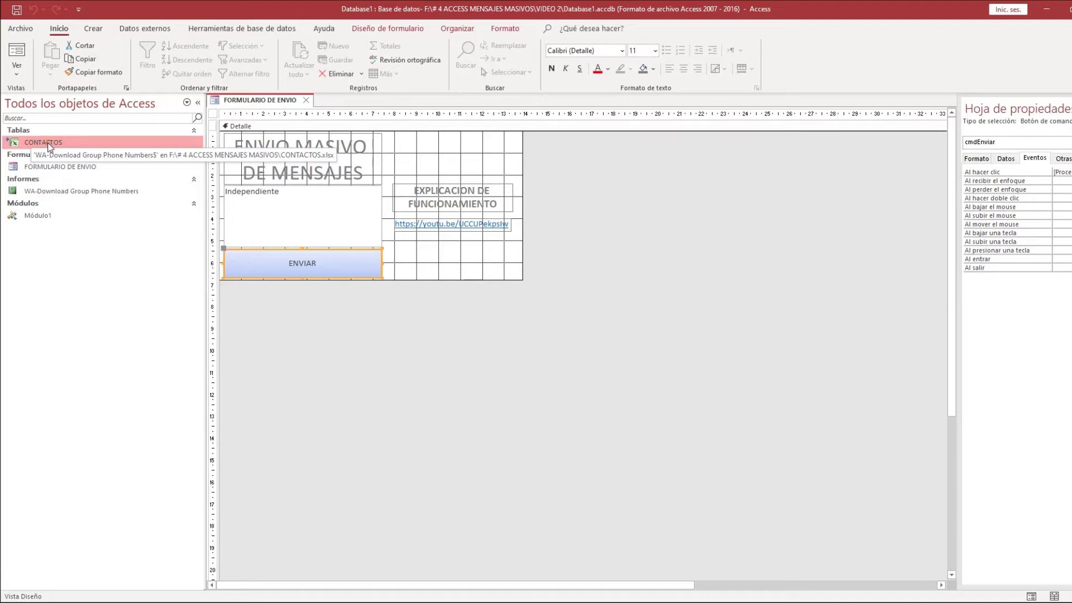
double_click(48, 142)
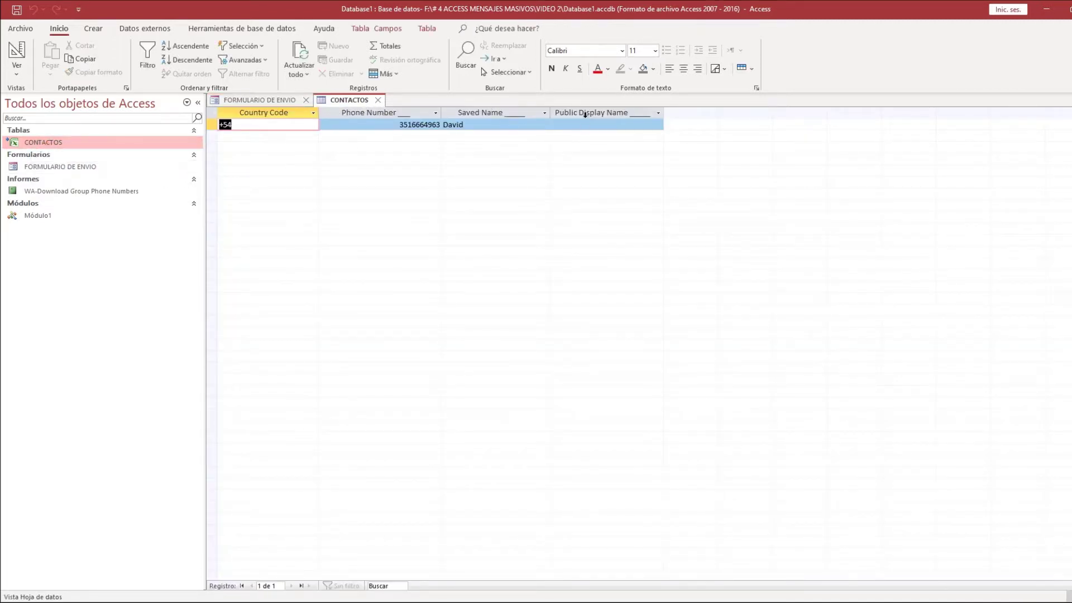
- Select the Phone Number column of CONTACTOS, briefly checking the Saved Name column
left_click(385, 112)
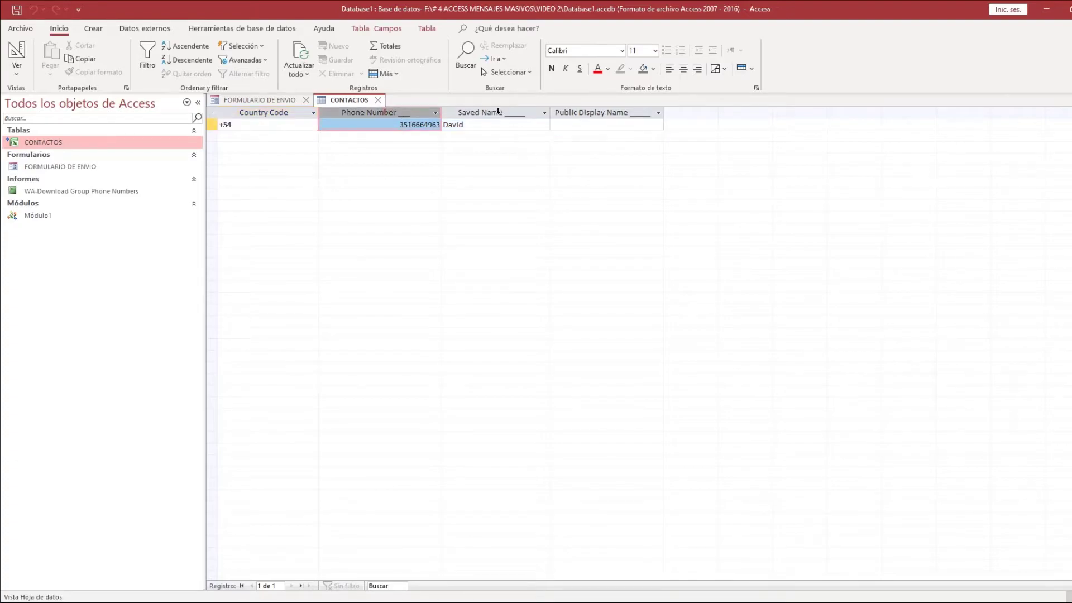
left_click(499, 112)
left_click(388, 115)
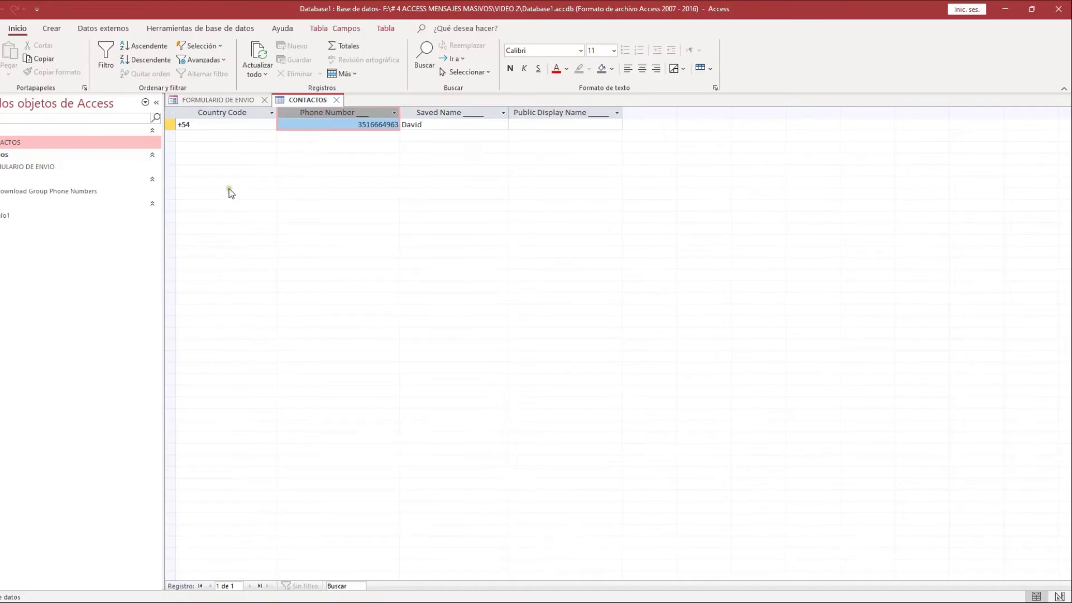
- Open FORMULARIO DE ENVIO in design view and open the ENVIAR button's cmdEnviar_Click code
right_click(38, 164)
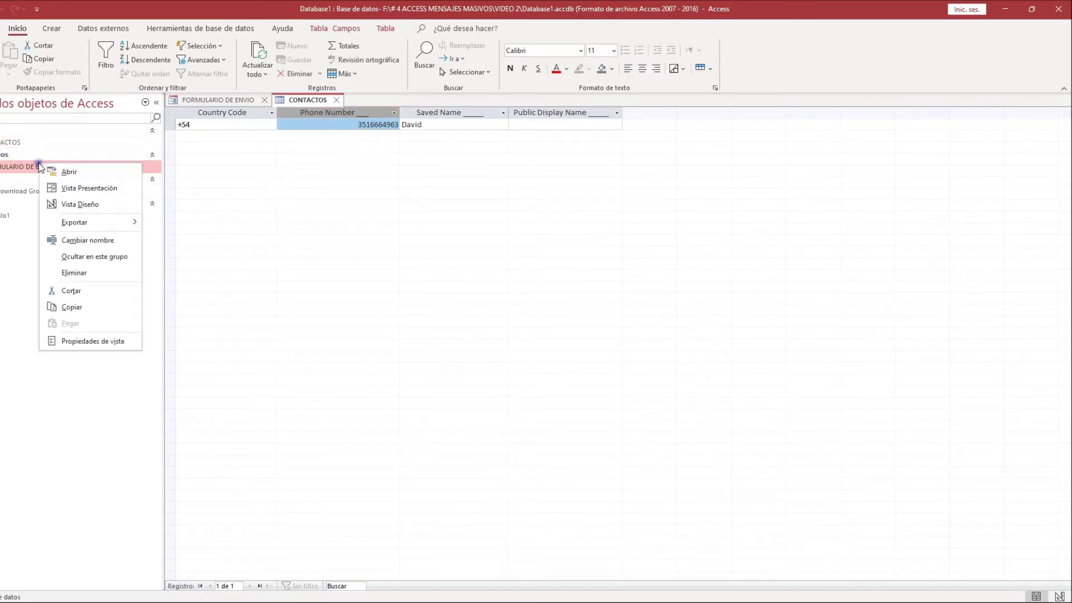
left_click(64, 206)
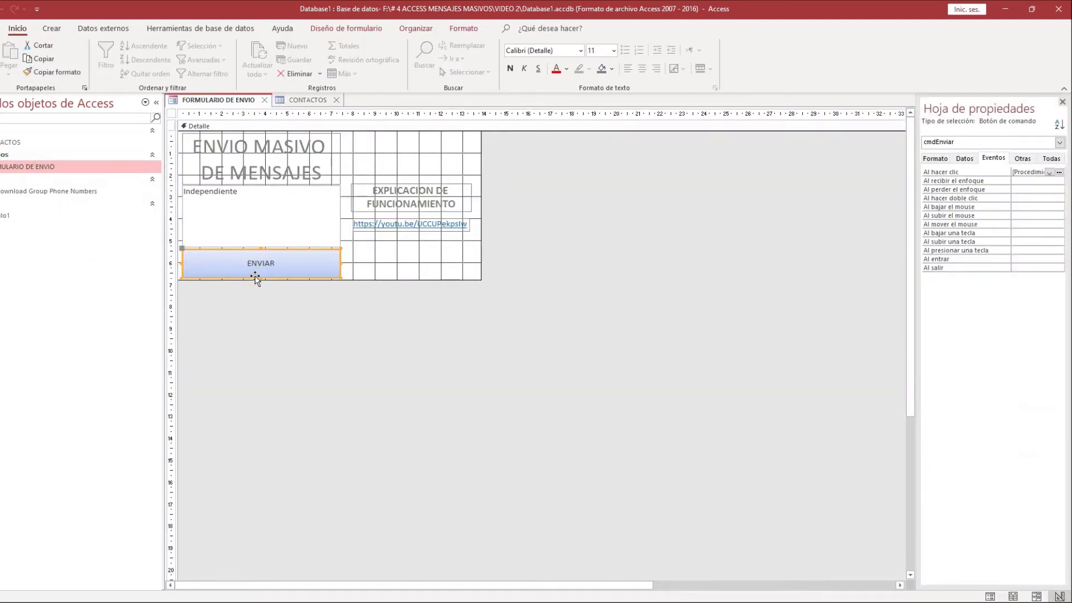
left_click(999, 159)
left_click(1059, 173)
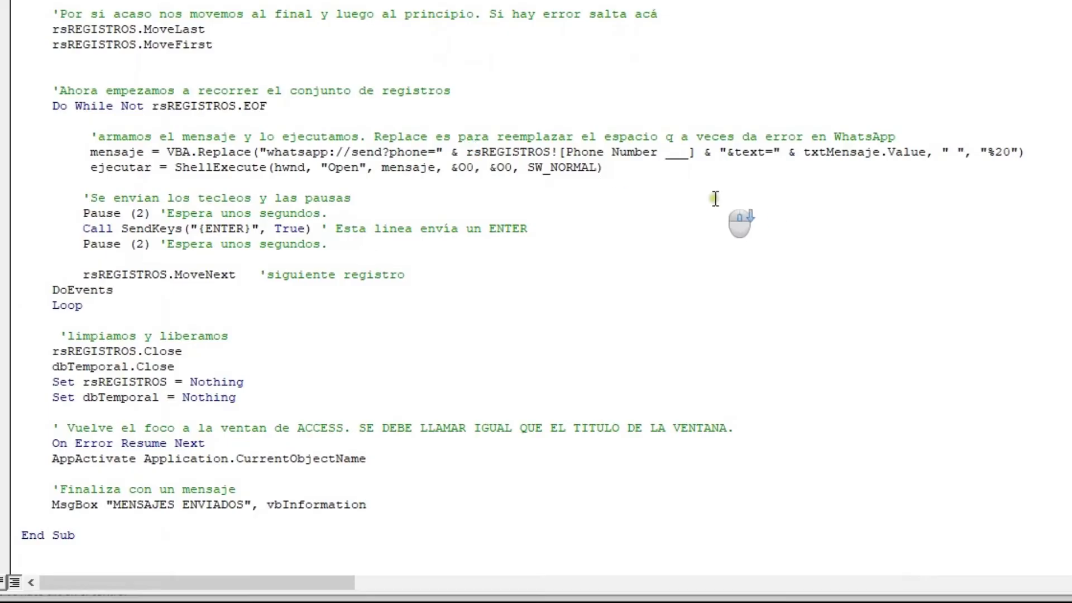
- Highlight the message line's send?phone link, rsREGISTROS recordset and Phone Number field, then return to Access
left_click_drag(1028, 151, 75, 155)
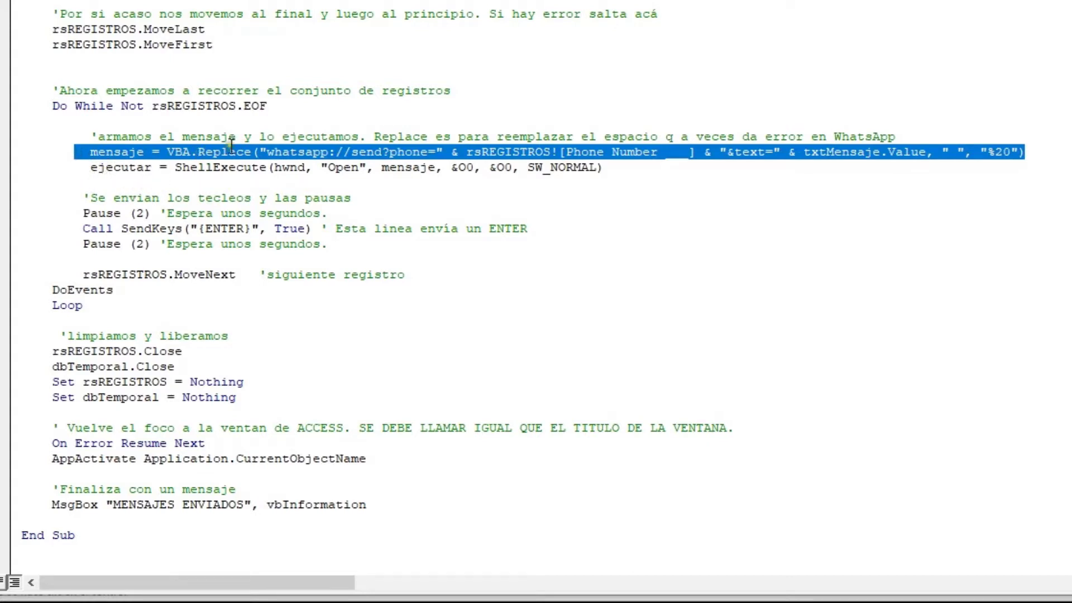
left_click(379, 157)
left_click_drag(351, 152, 428, 151)
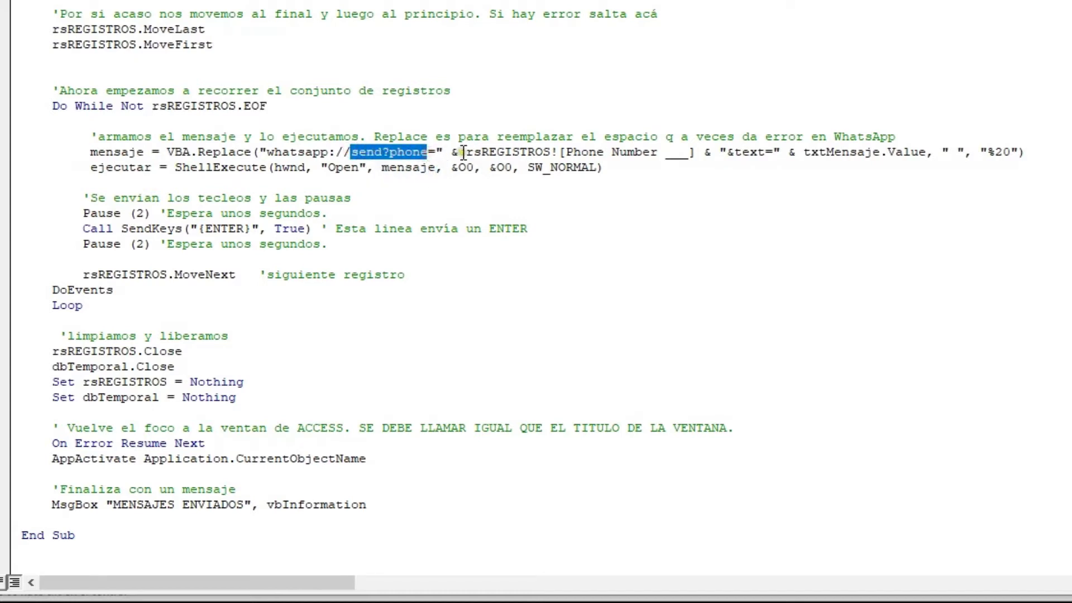
left_click_drag(467, 152, 554, 152)
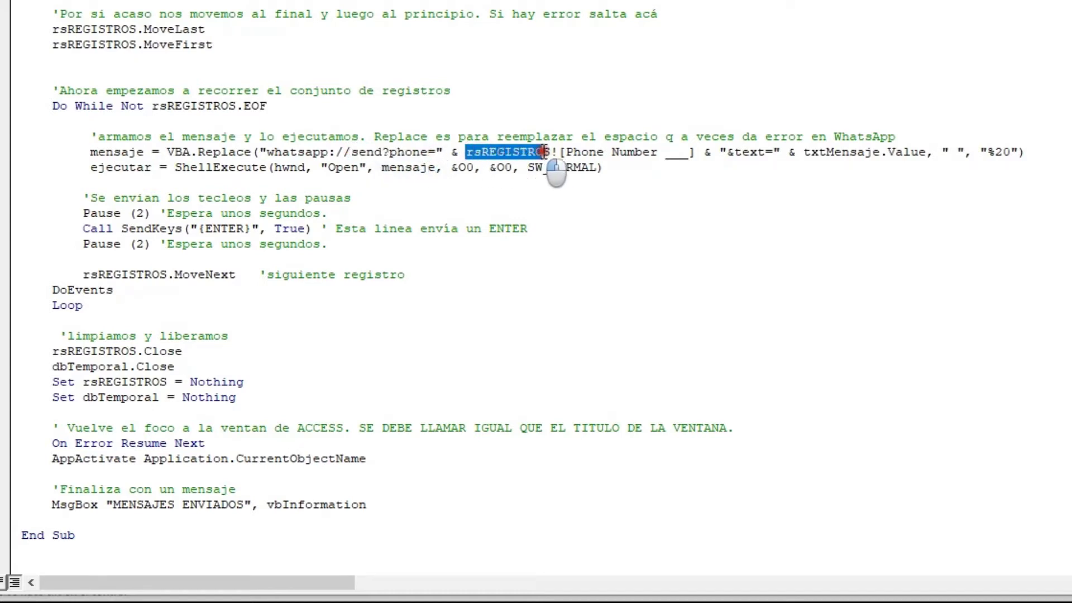
left_click_drag(687, 152, 565, 152)
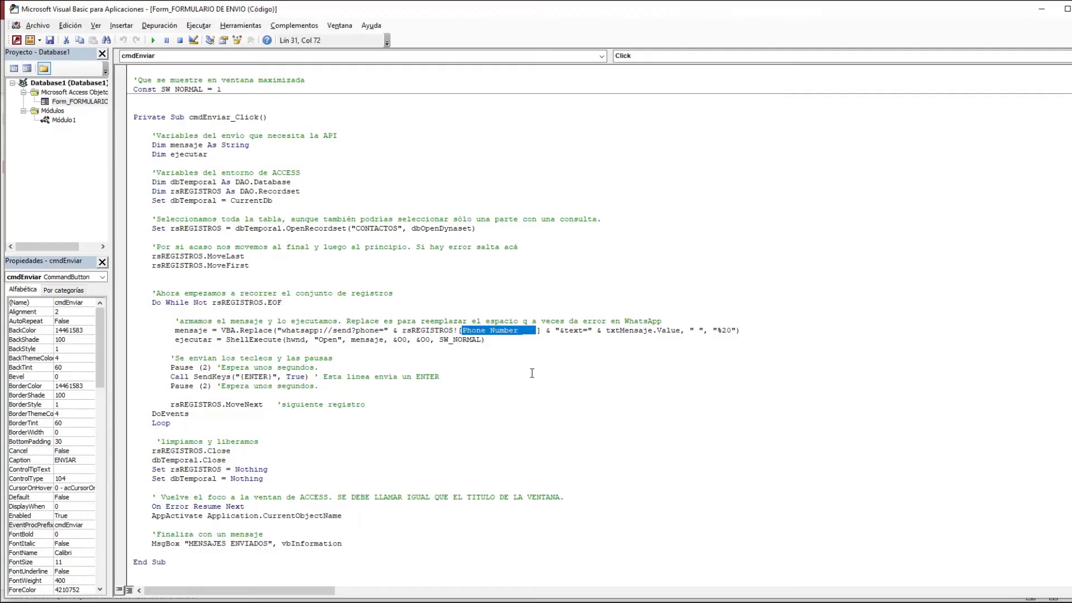
key("alt+F11")
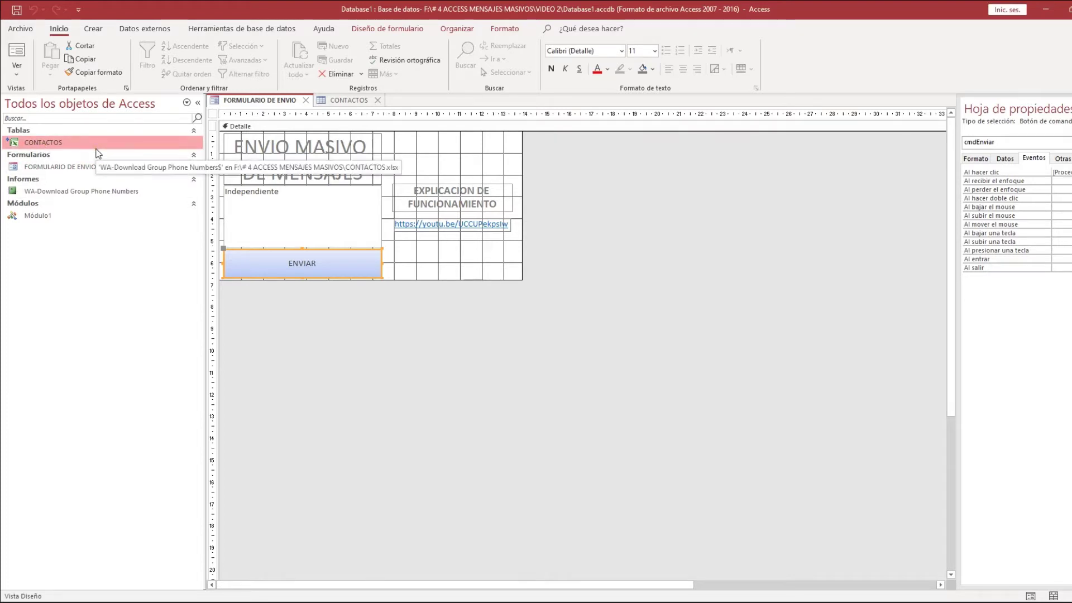
- Open CONTACTOS.xlsx read-only, check its Phone Number header in B1, then close Excel
key("alt+Tab")
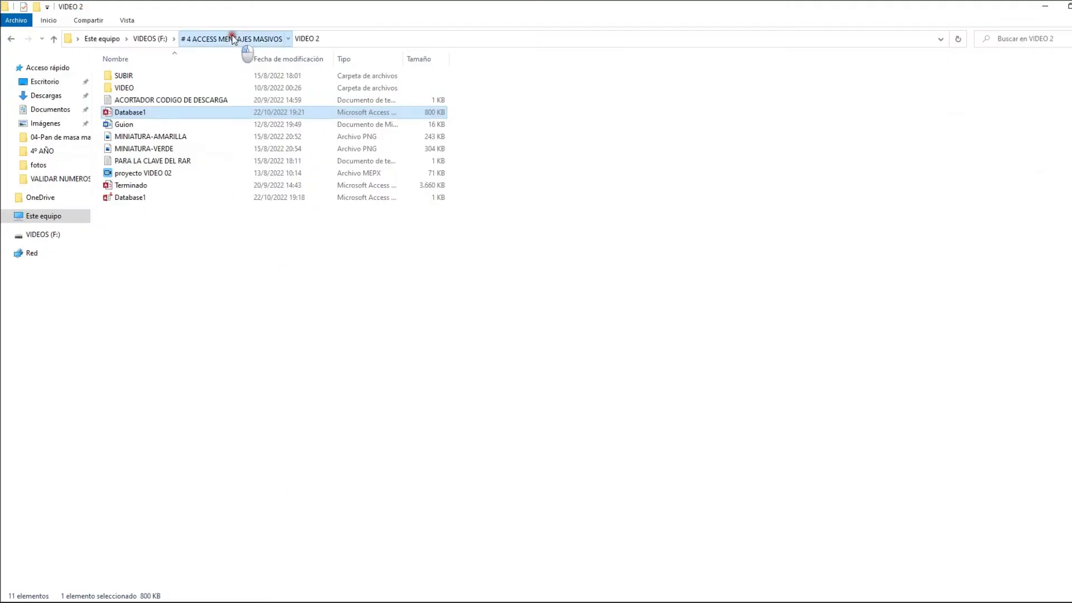
left_click(234, 38)
double_click(132, 186)
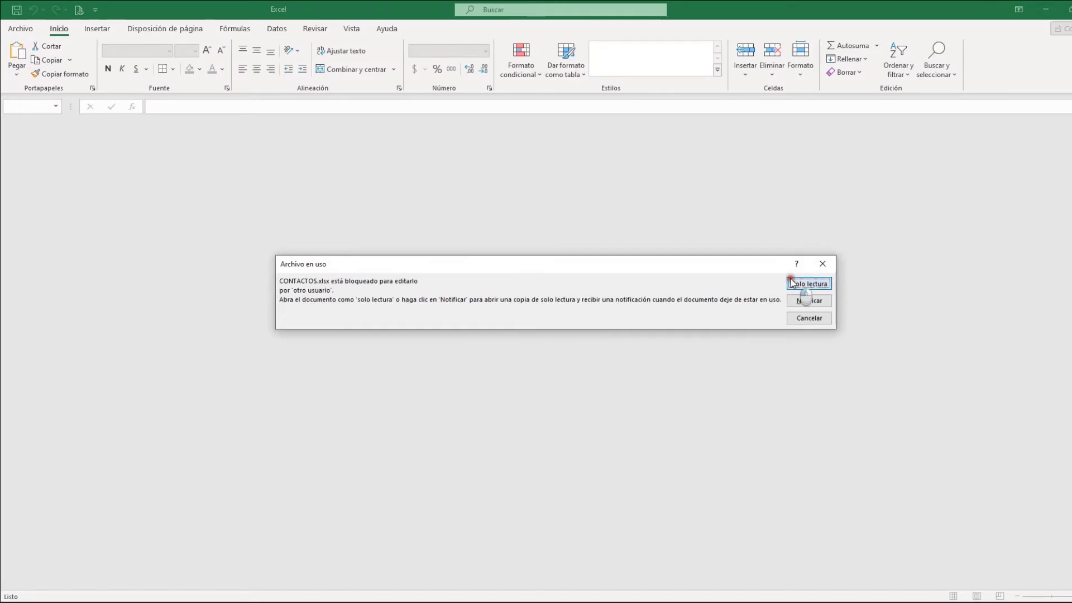
left_click(809, 284)
left_click(197, 144)
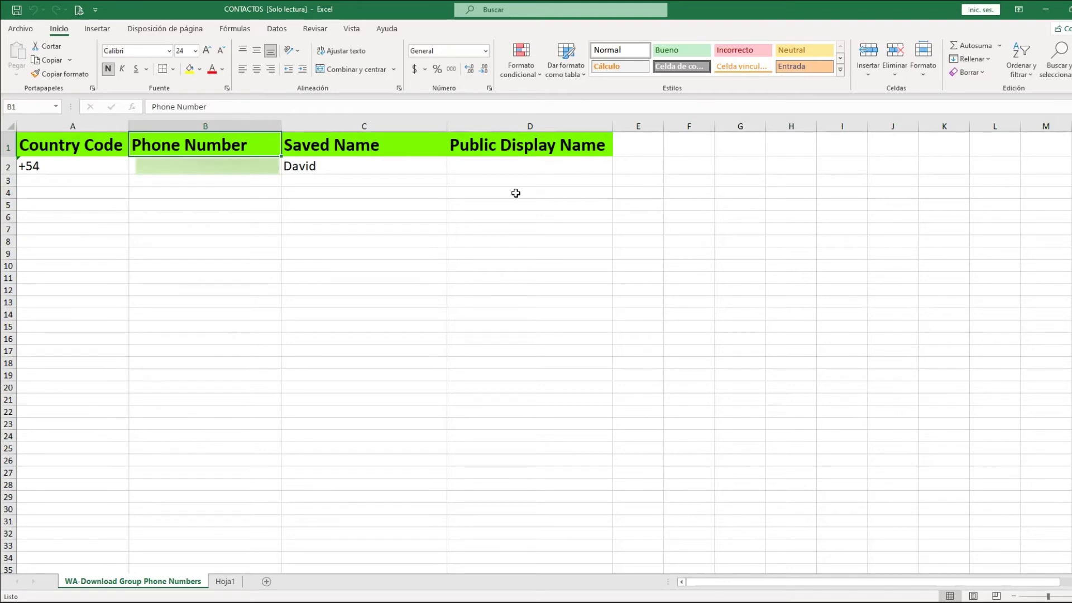
key("alt+F4")
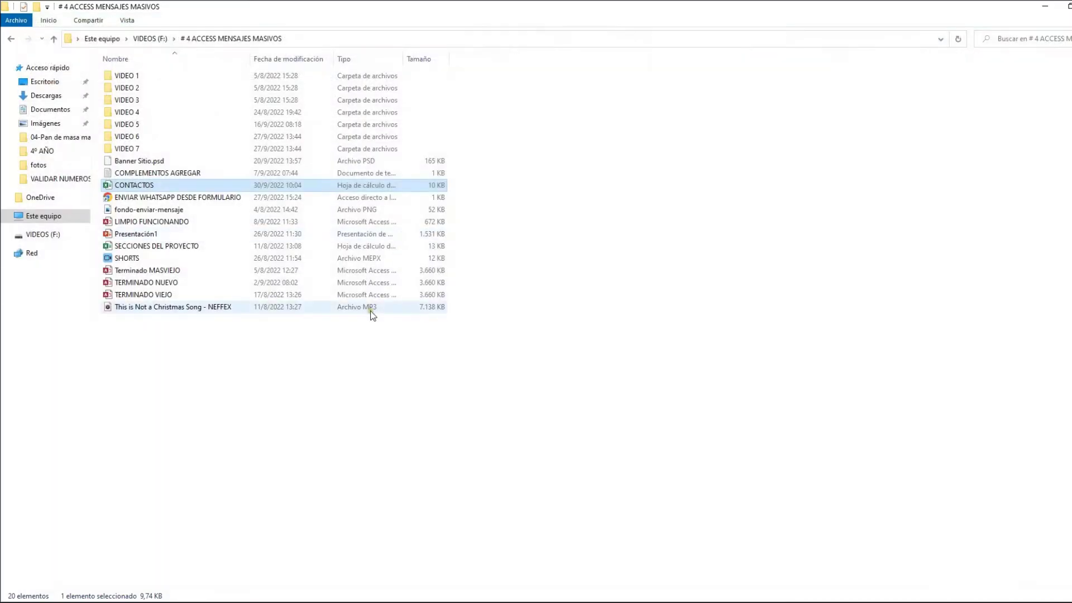
key("alt+Tab")
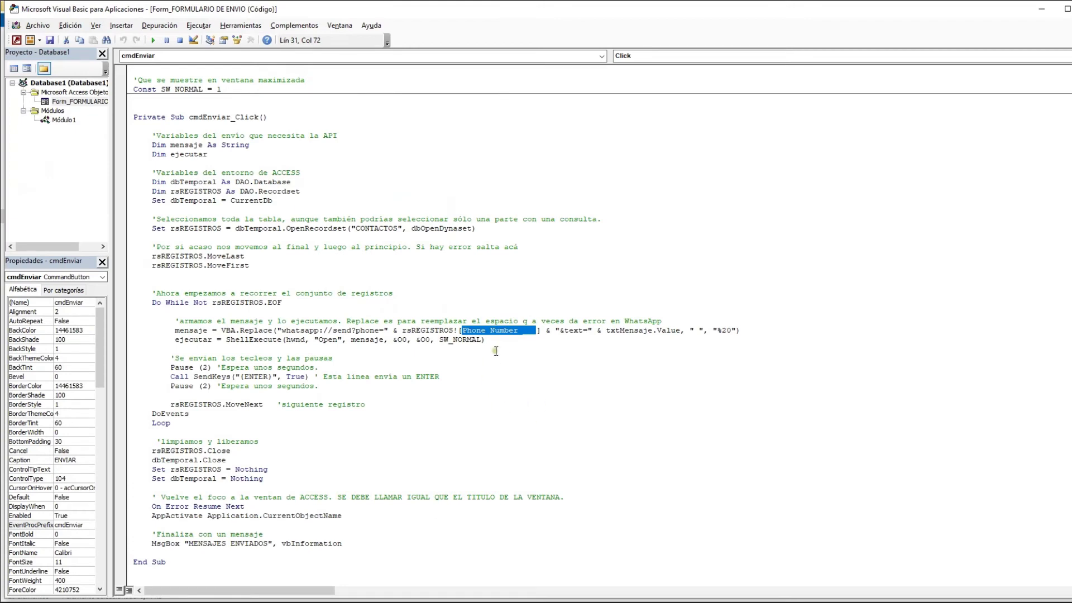
- Highlight the Phone Number field name and message text in cmdEnviar_Click, comparing with the form's text box
left_click_drag(463, 330, 537, 331)
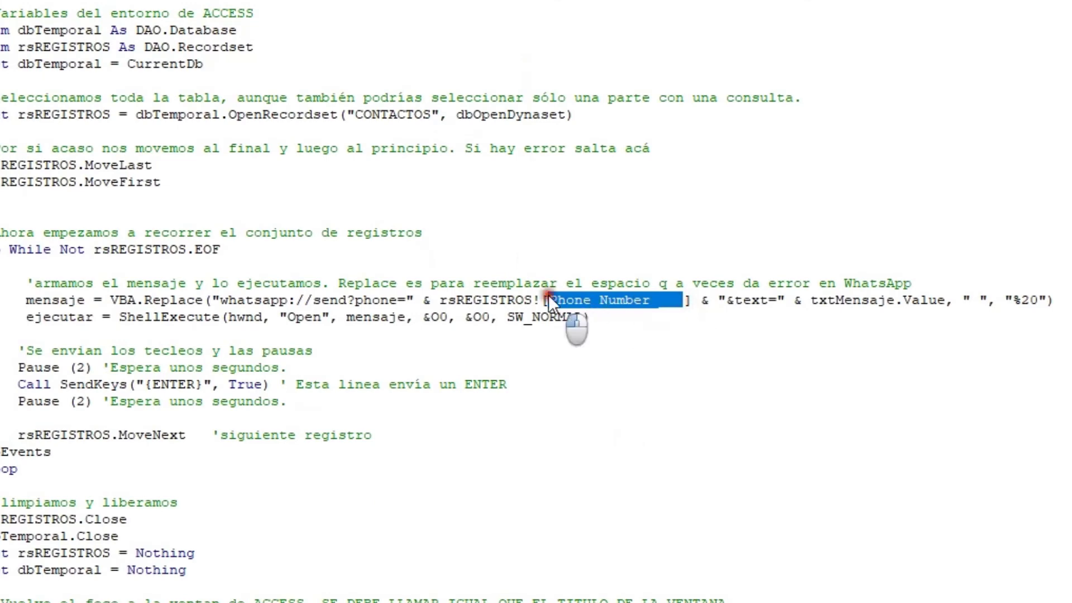
left_click_drag(548, 300, 681, 300)
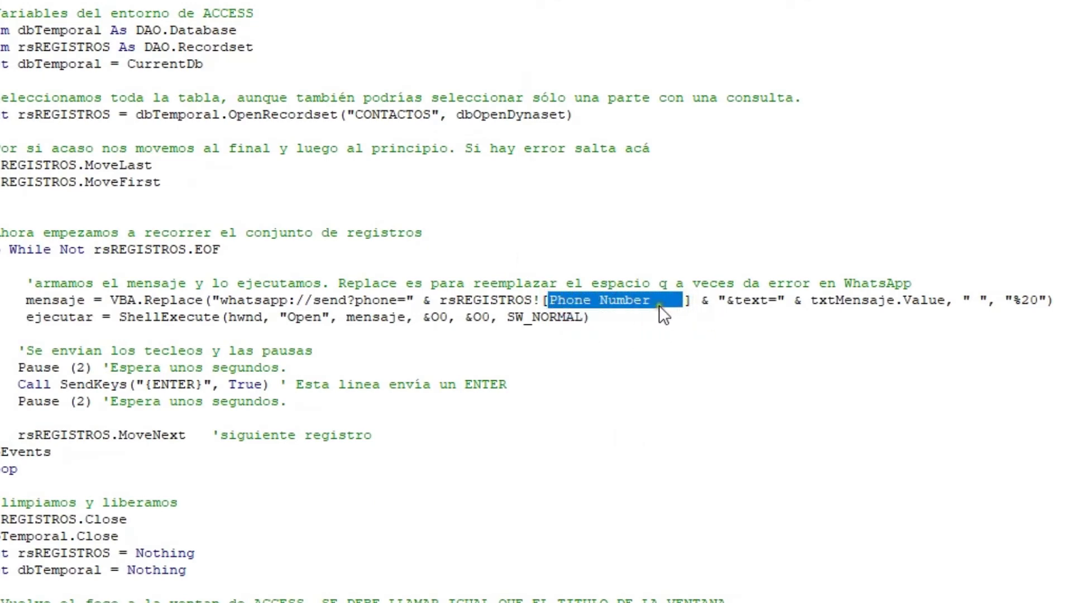
left_click_drag(823, 302, 984, 303)
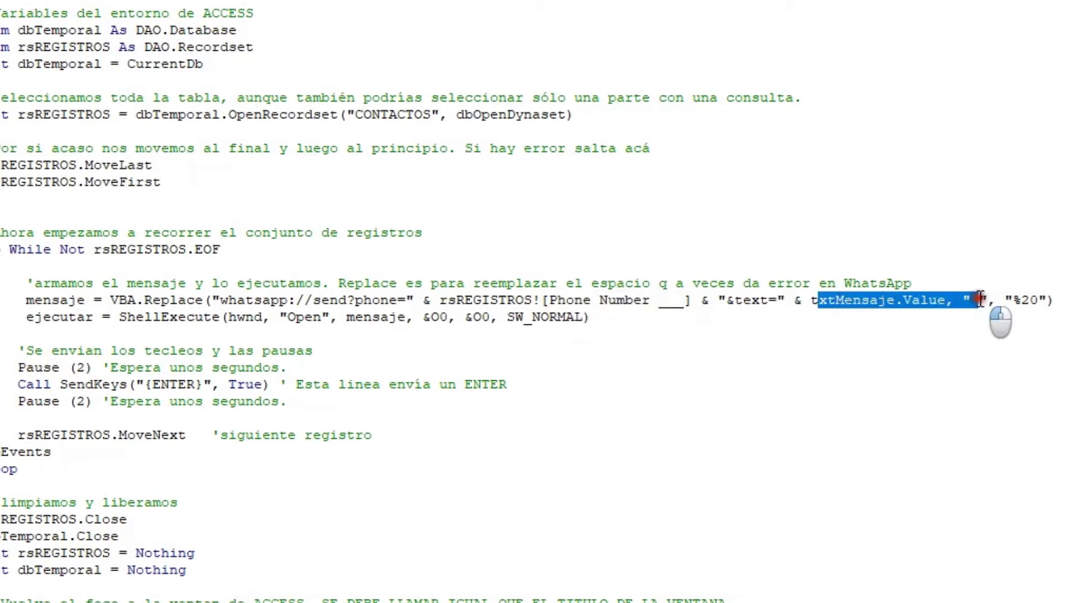
left_click(955, 319)
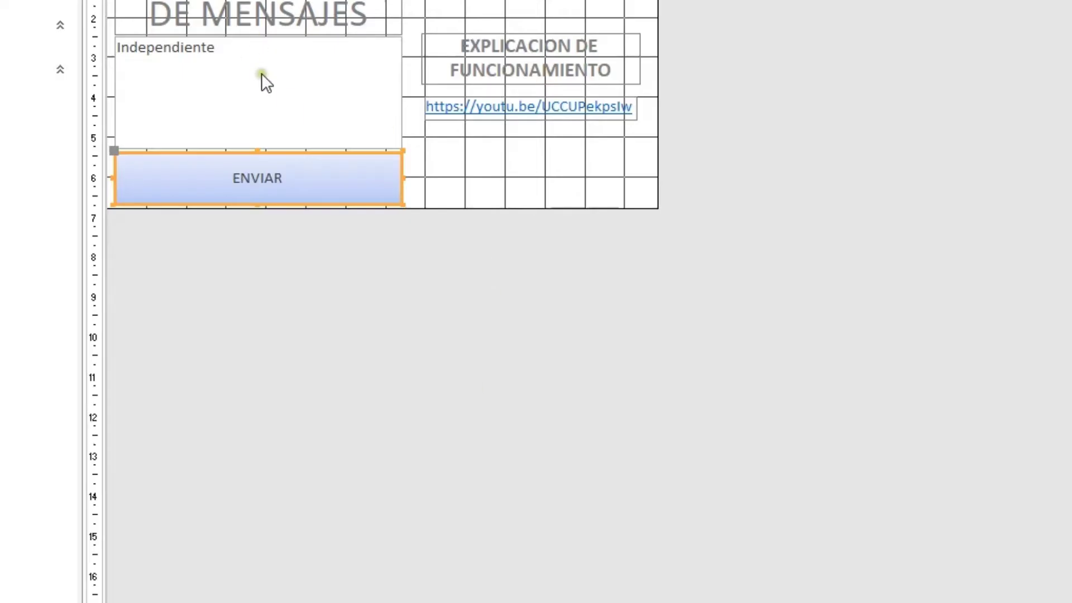
left_click(261, 73)
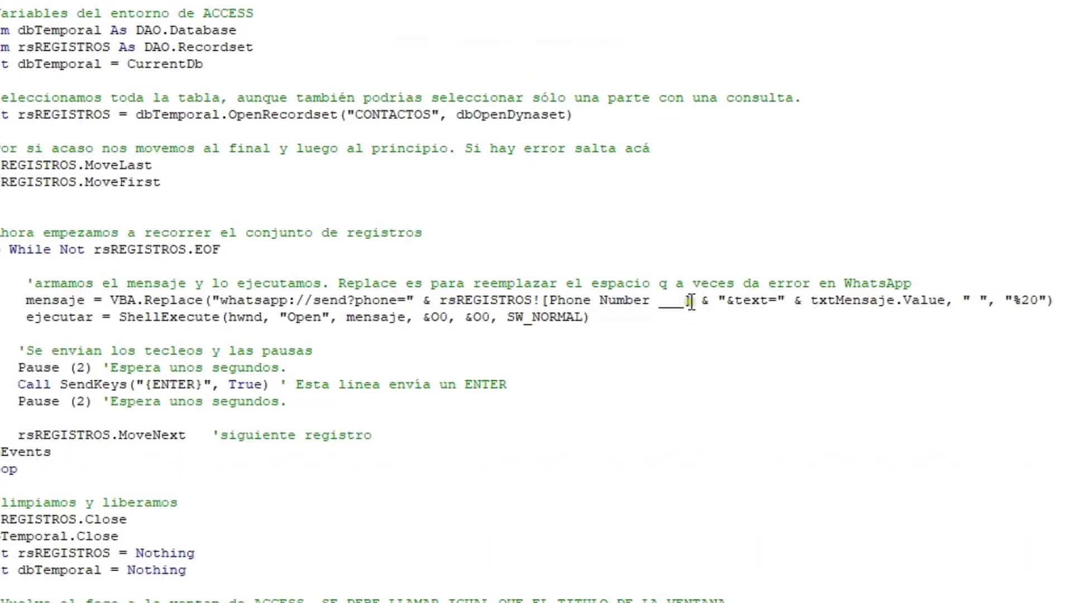
left_click(680, 302)
left_click_drag(680, 301, 550, 302)
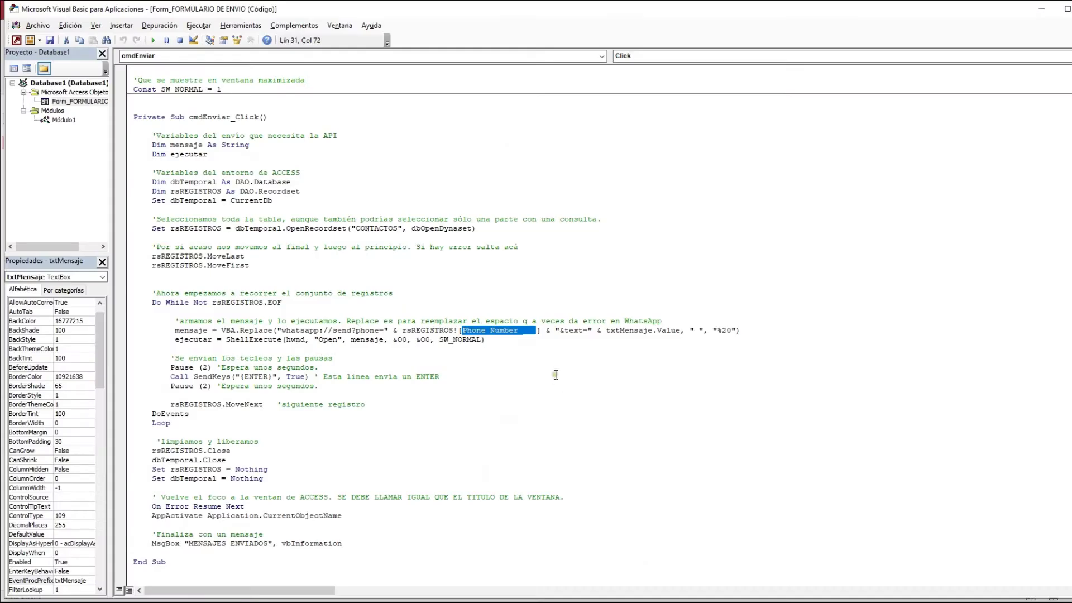
key("alt+F11")
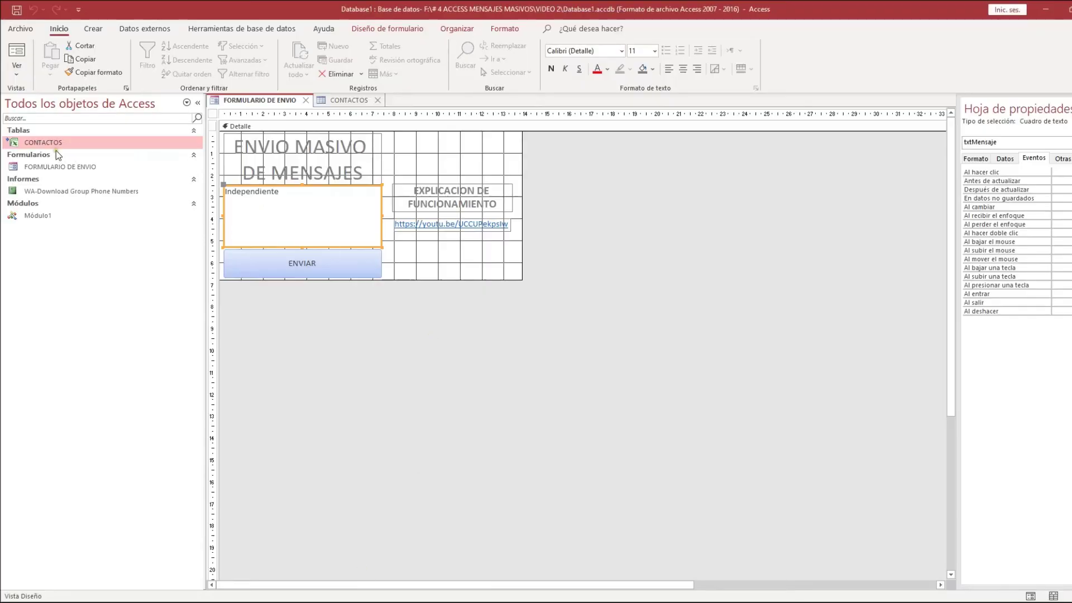
- Open the CONTACTOS datasheet to compare the Phone Number column, then return to the VBA code
double_click(56, 143)
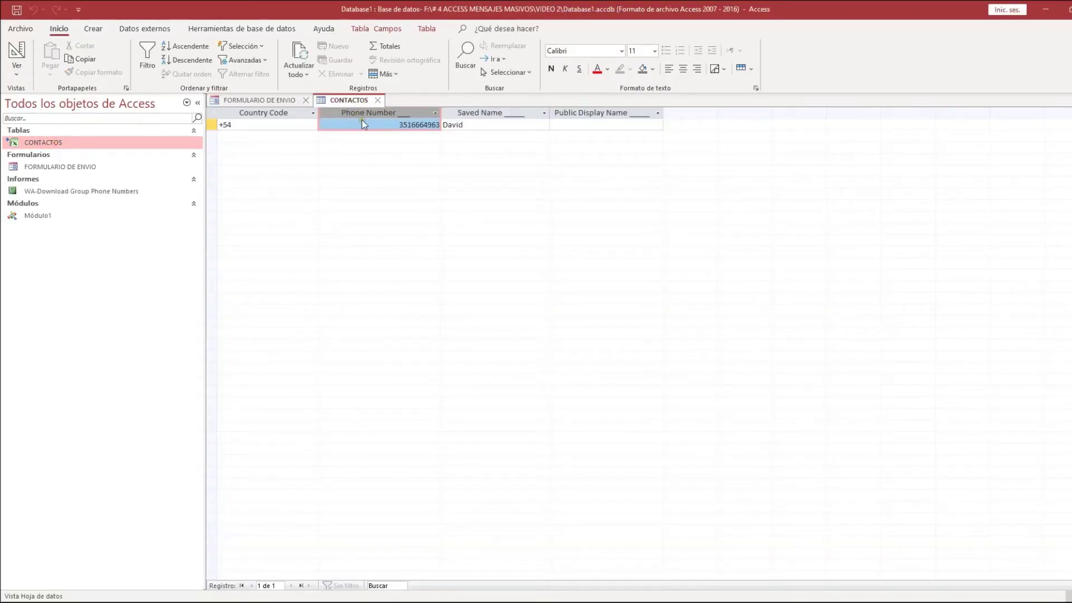
key("alt+F11")
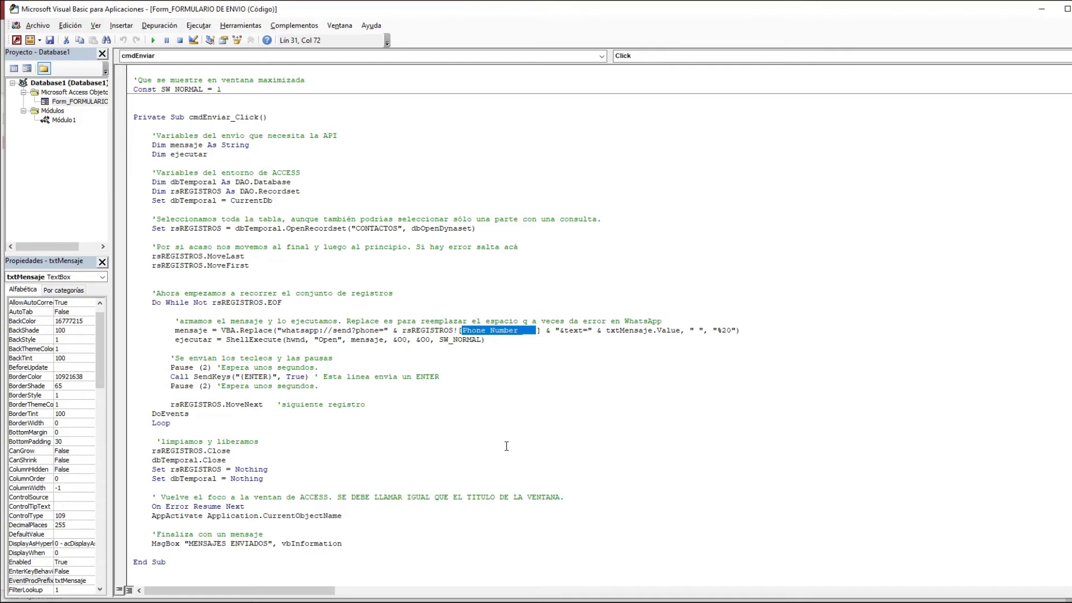
key("alt+Tab")
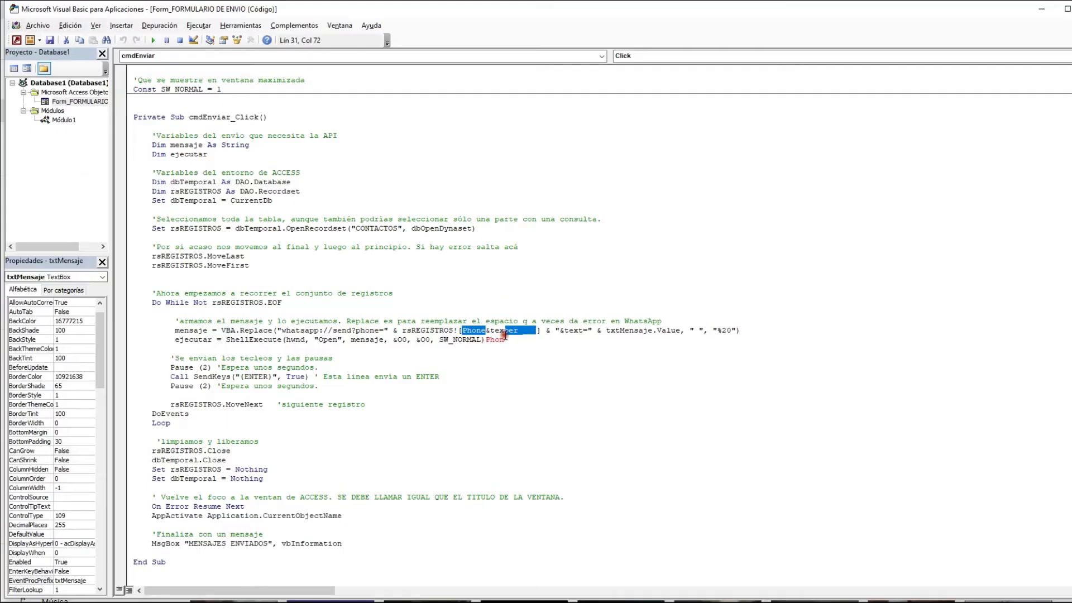
key("ctrl+v")
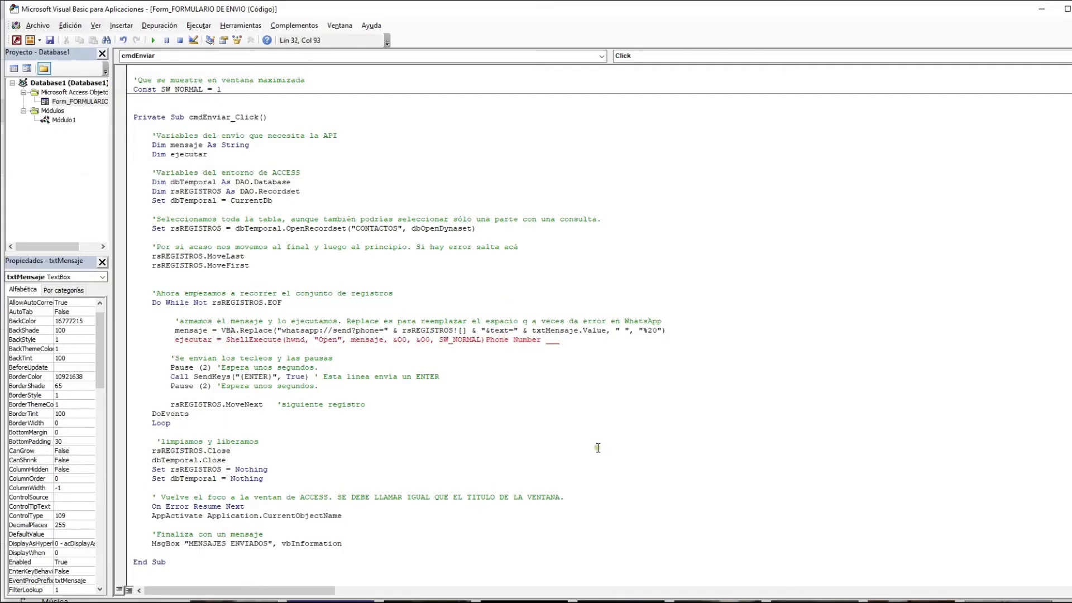
key("ctrl+z")
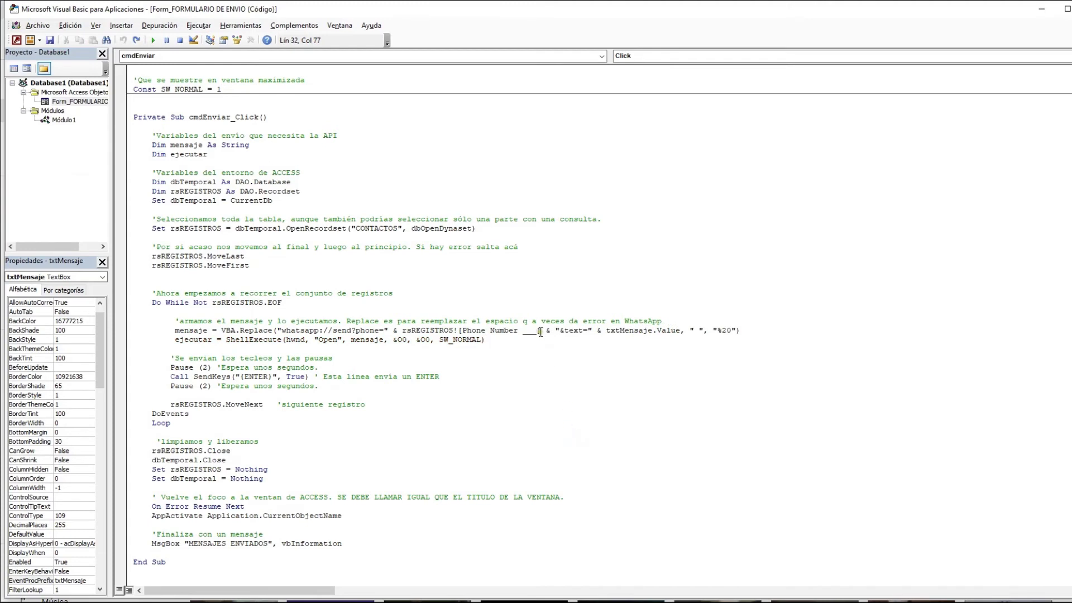
left_click_drag(538, 331, 462, 331)
key("Right")
key("alt+Tab")
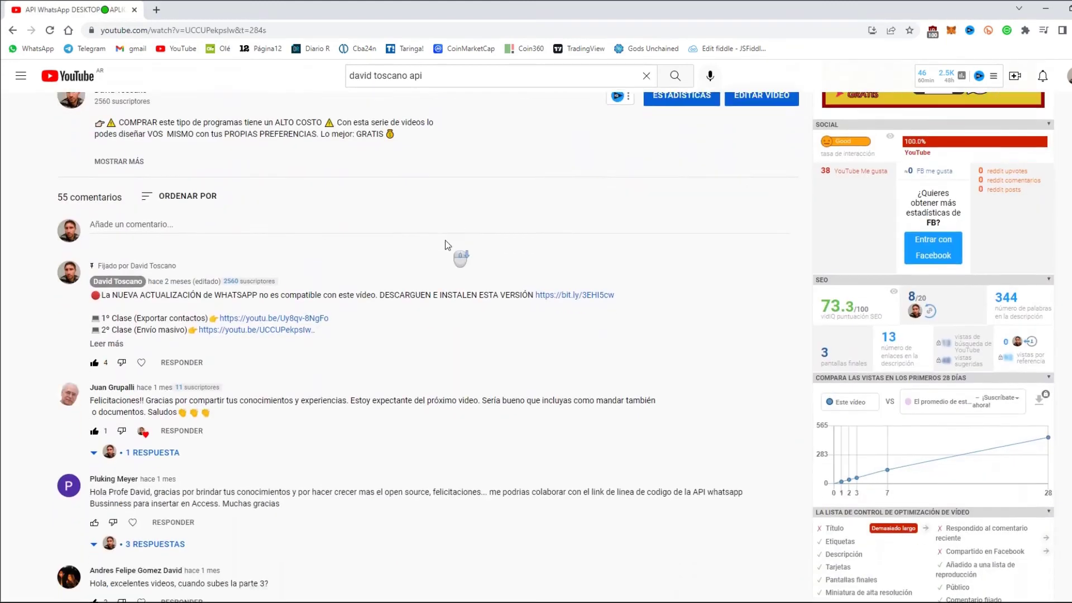
- Expand the pinned comment, highlight the WhatsApp update notice and link, then go to YouTube home
left_click(111, 322)
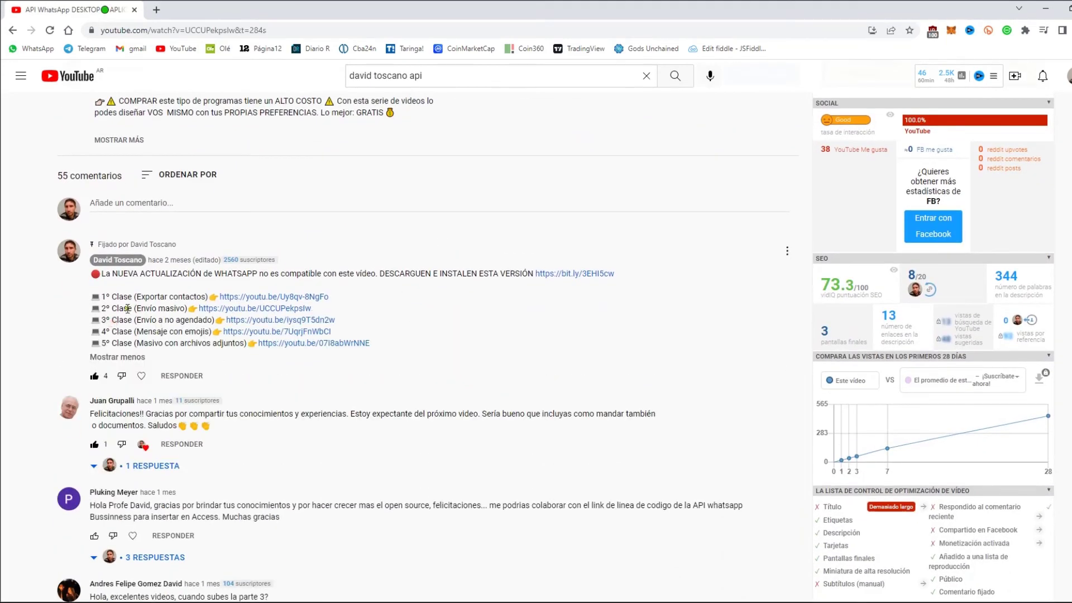
left_click_drag(133, 272, 441, 290)
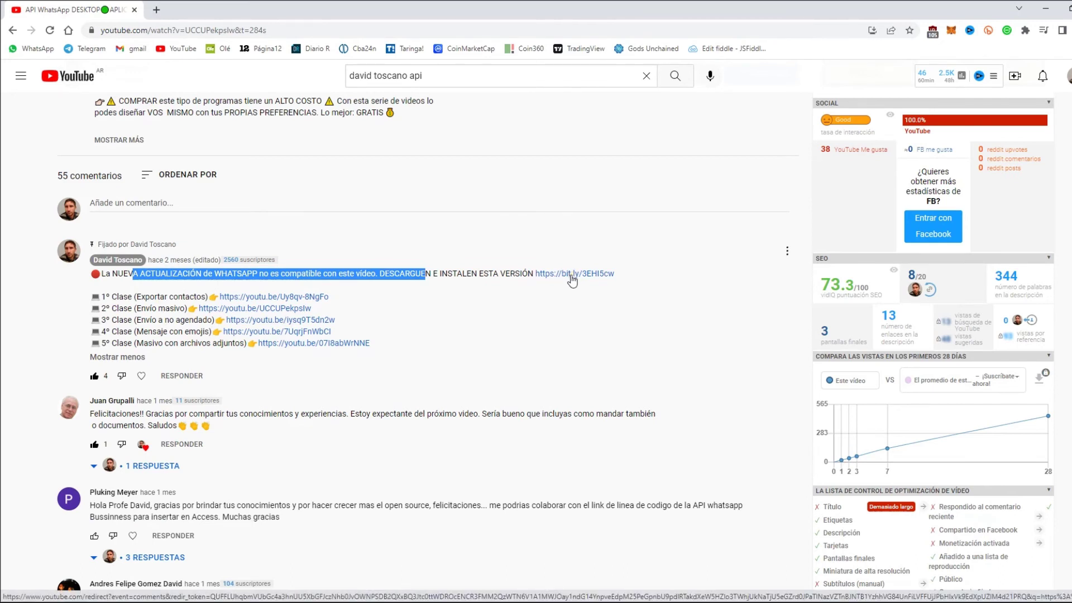
left_click(180, 49)
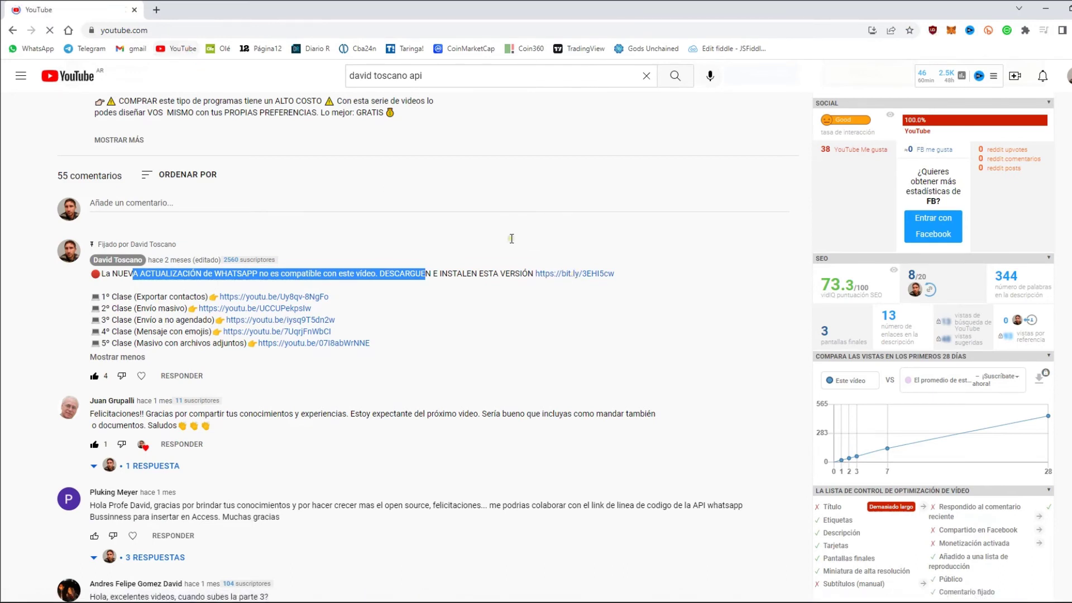